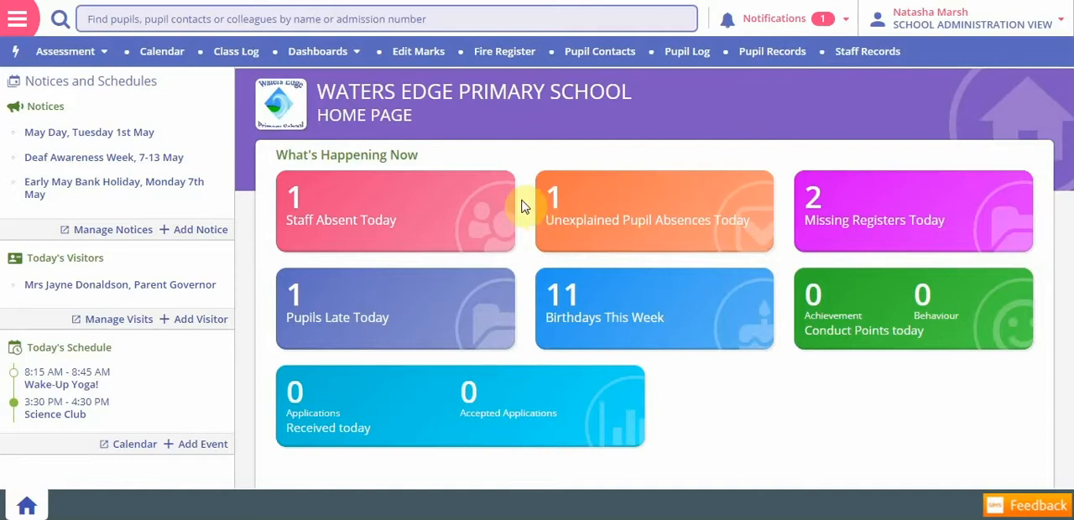
- Find and open Manage User Defined Fields, and list all existing active user-defined fields
left_click(17, 19)
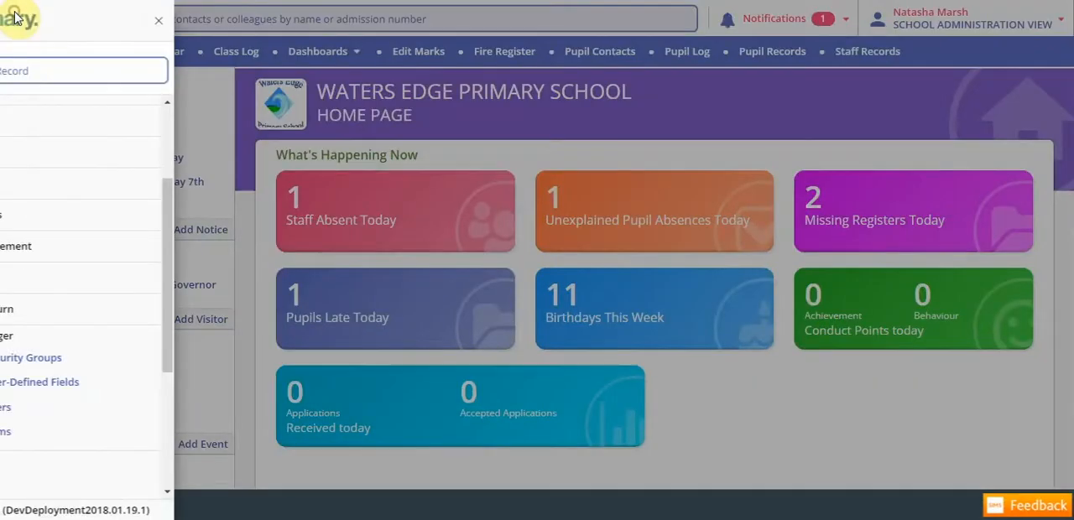
left_click(87, 67)
type("ue")
key("BackSpace")
type("s")
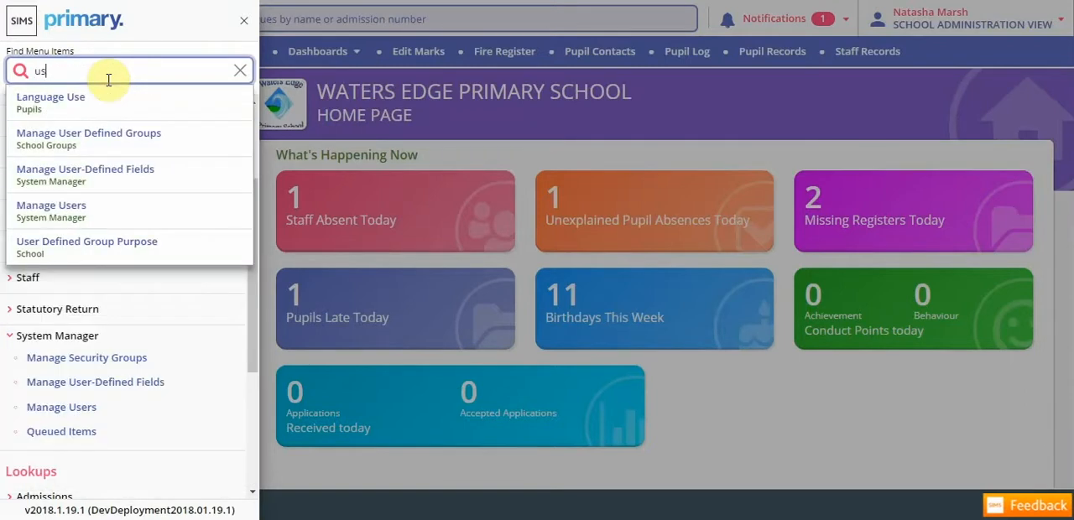
left_click(90, 171)
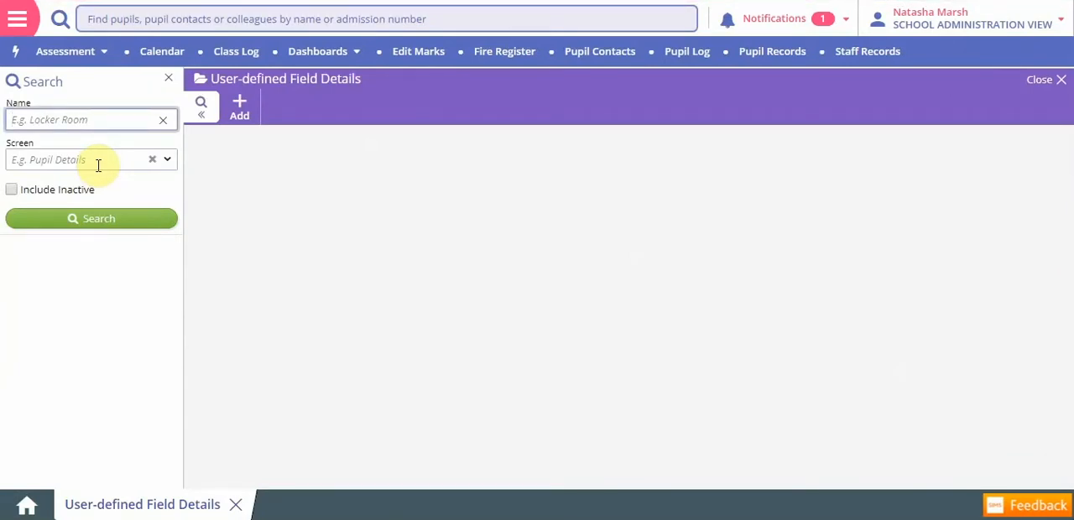
left_click(121, 222)
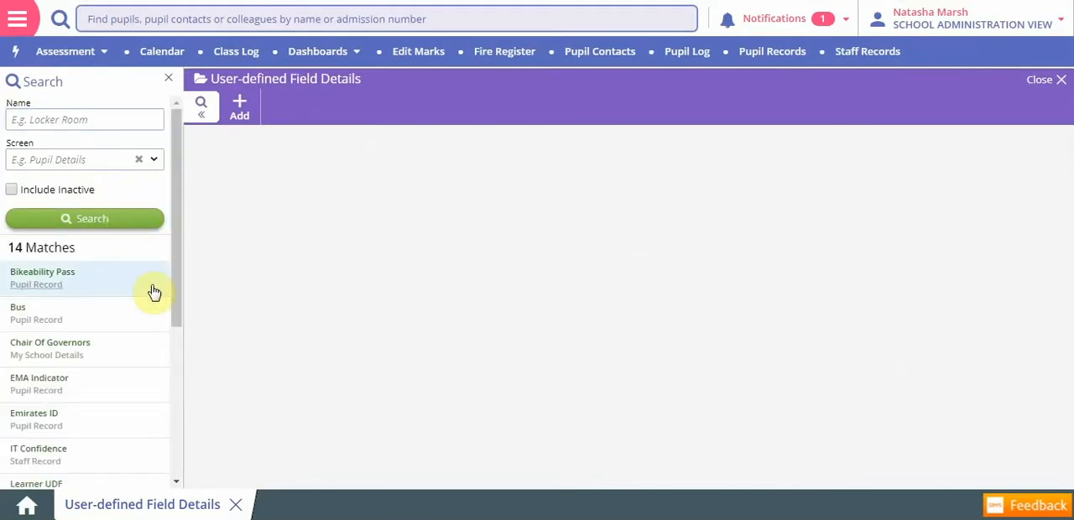
mouse_move(177, 307)
left_mouse_down()
mouse_move(172, 370)
mouse_move(175, 299)
left_mouse_up()
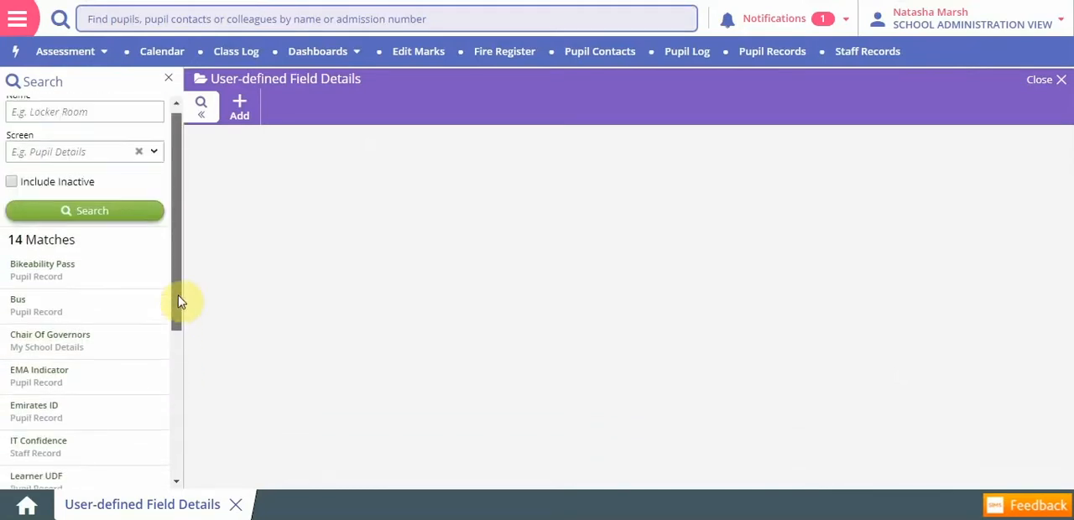
- Add a new user-defined field named Height with the field type Decimal
left_click(240, 108)
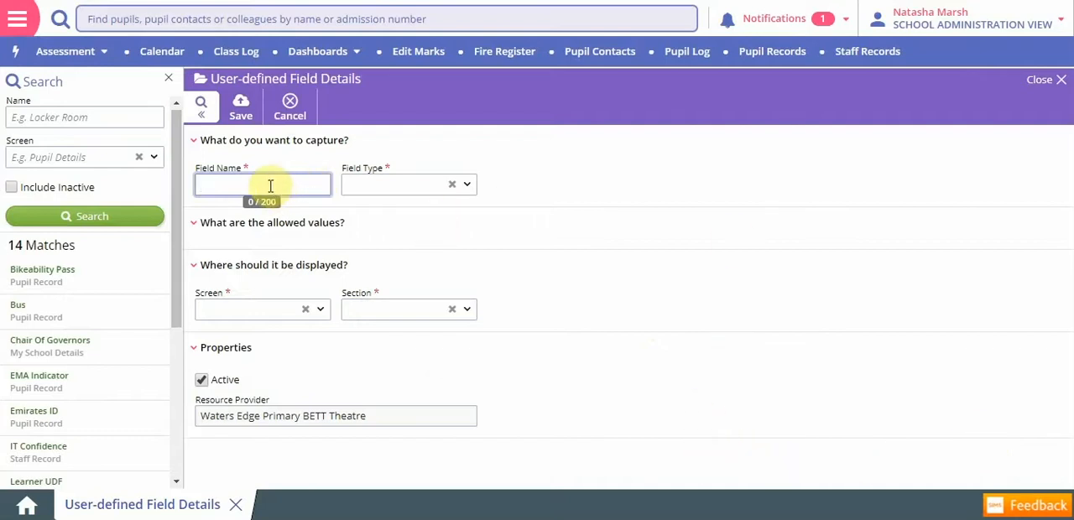
left_click(468, 187)
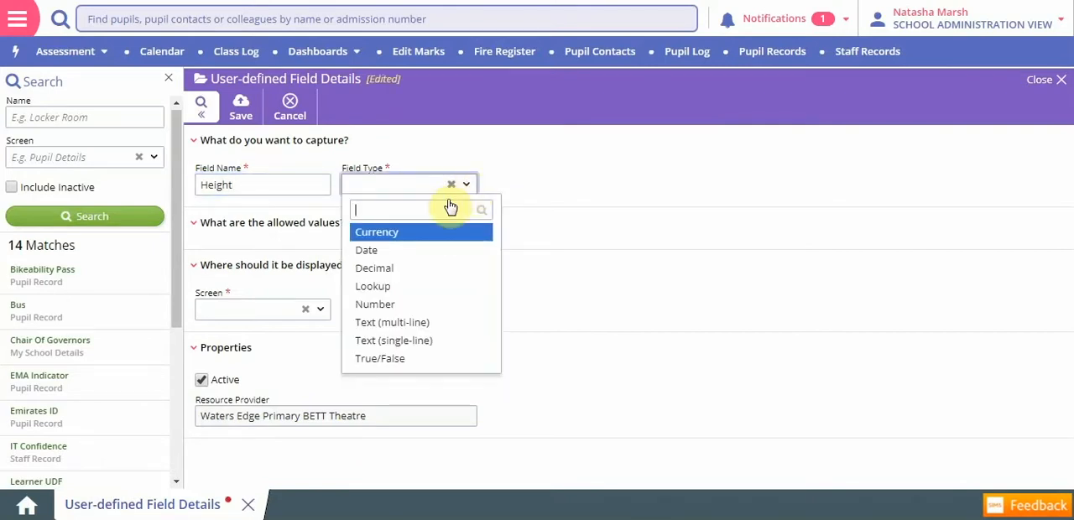
left_click(419, 271)
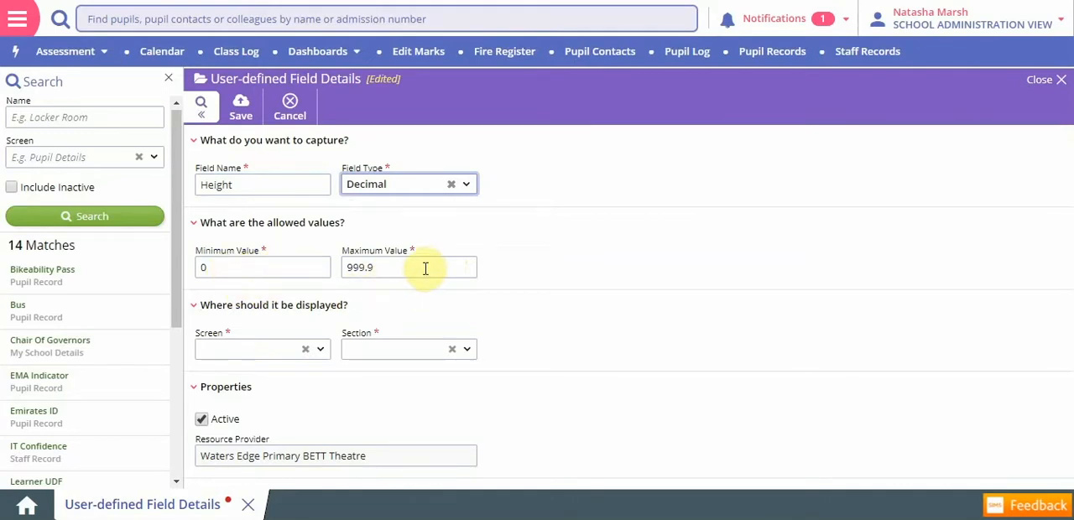
- Rename the new field as Library Group and change its field type to Lookup
left_click(253, 190)
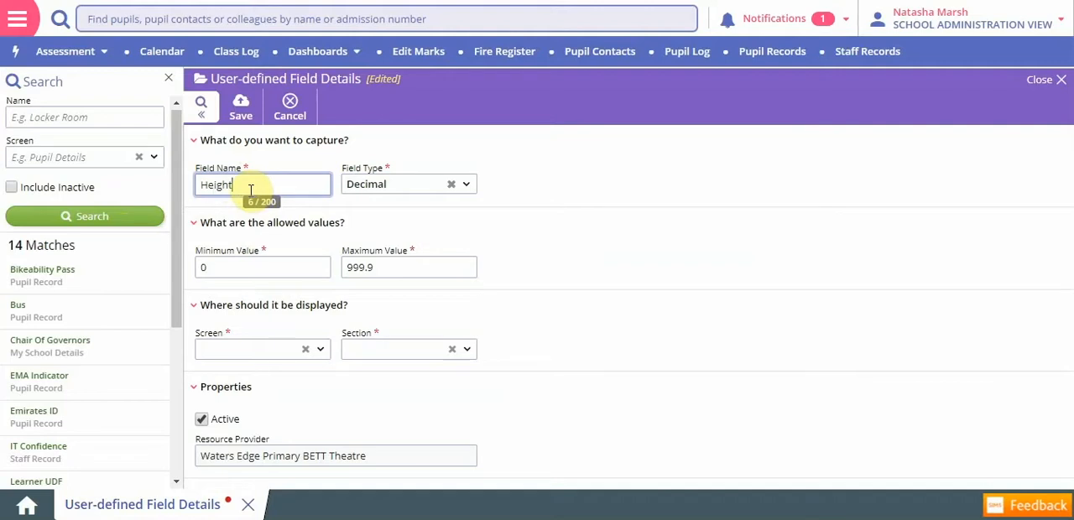
left_click_drag(241, 187, 173, 195)
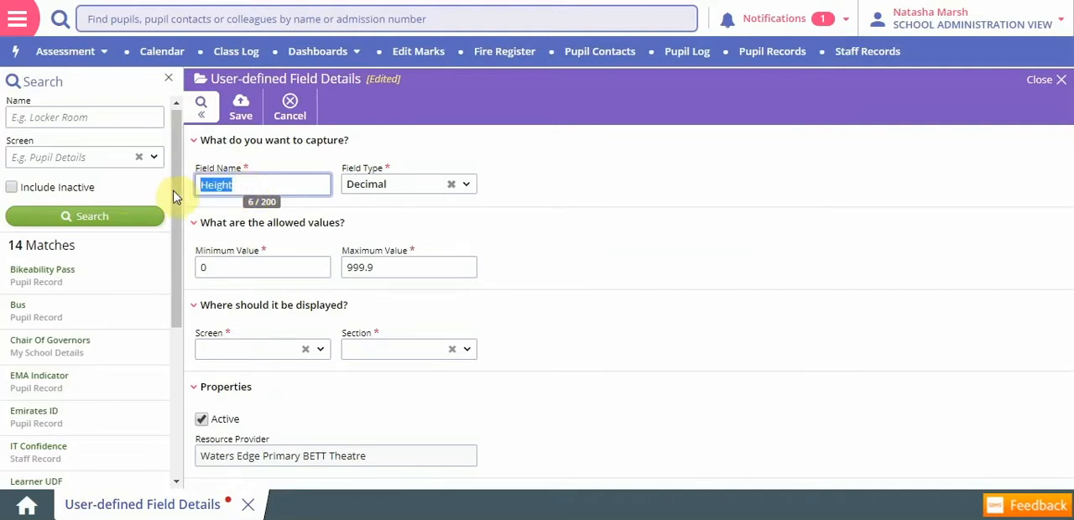
type("Li")
type("brary Group")
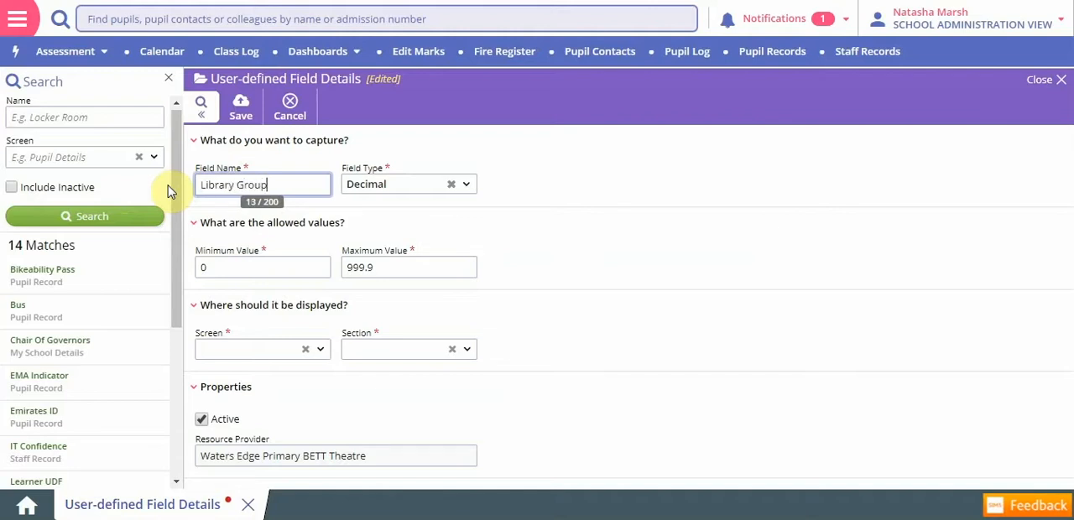
left_click(466, 184)
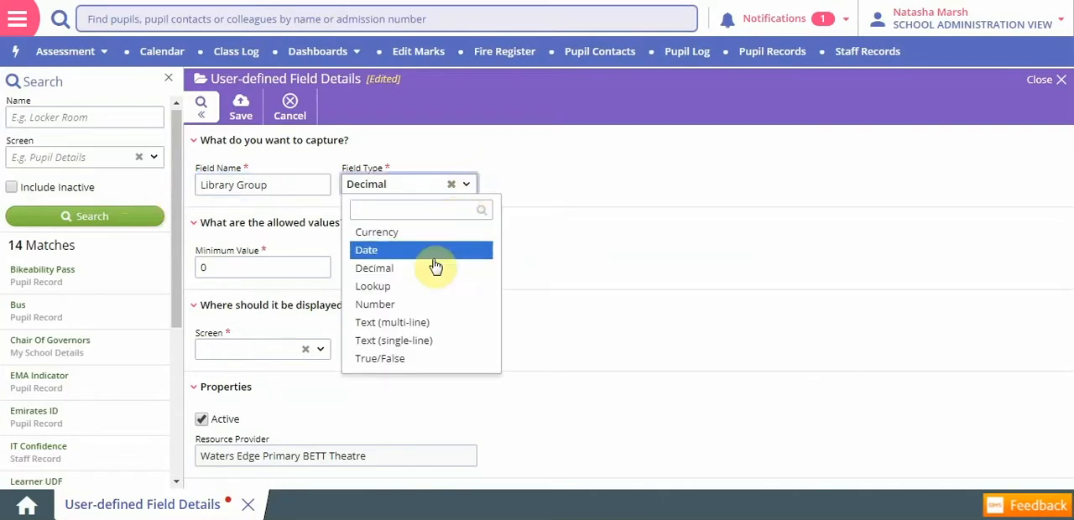
left_click(415, 289)
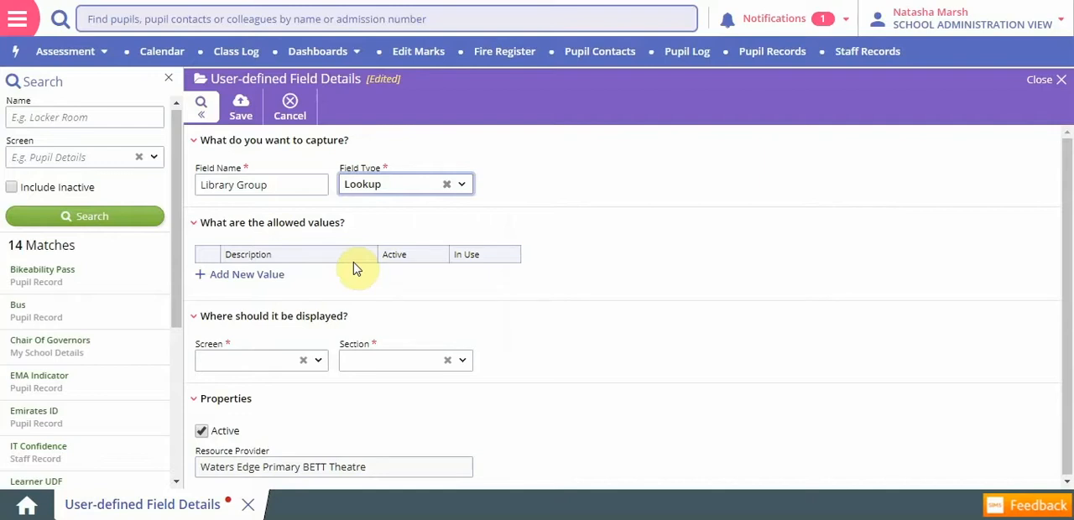
- Add Heron, Jackdaw, Robin and jay as the allowed values of the Library Group lookup
left_click(256, 275)
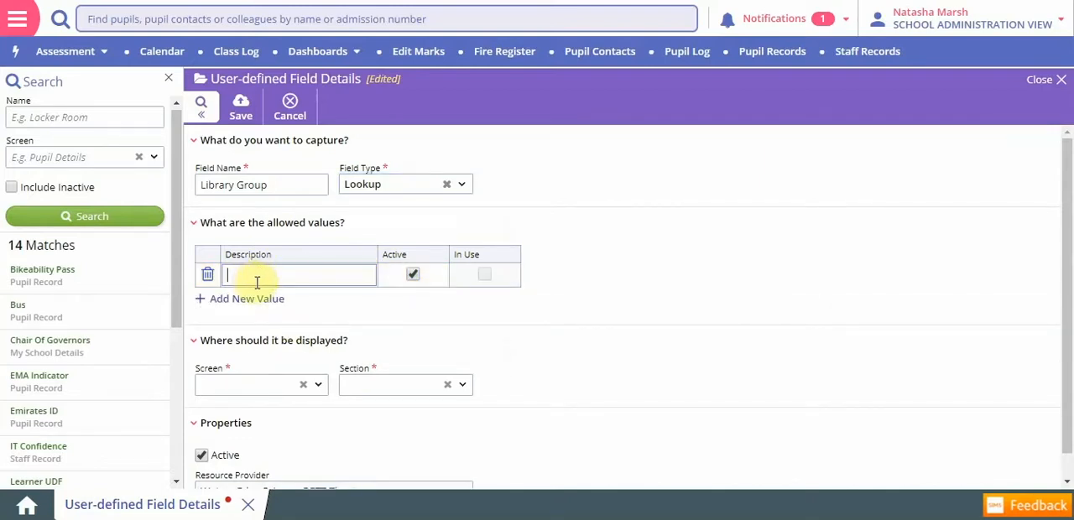
type("Heron")
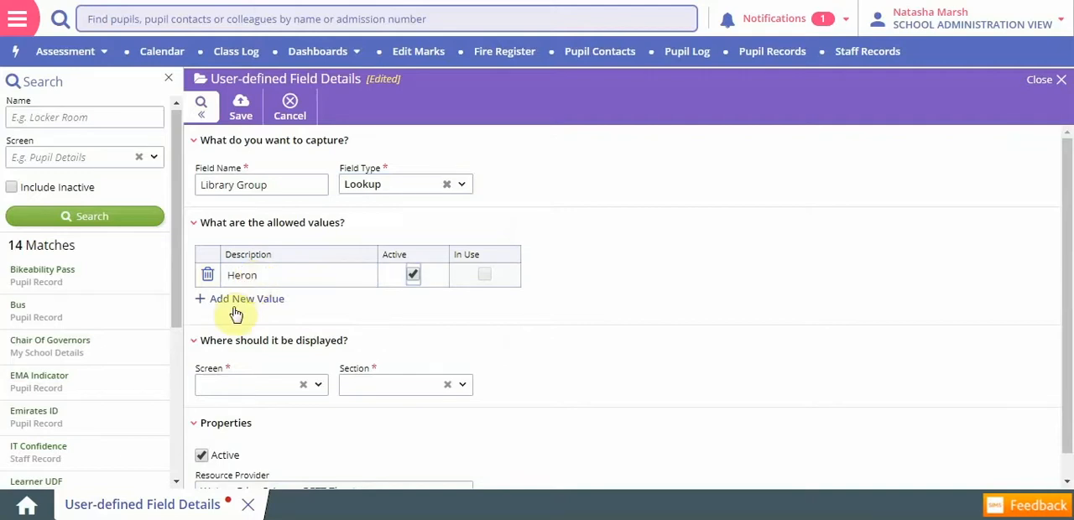
left_click(244, 299)
type("Jackdaw")
left_click(245, 323)
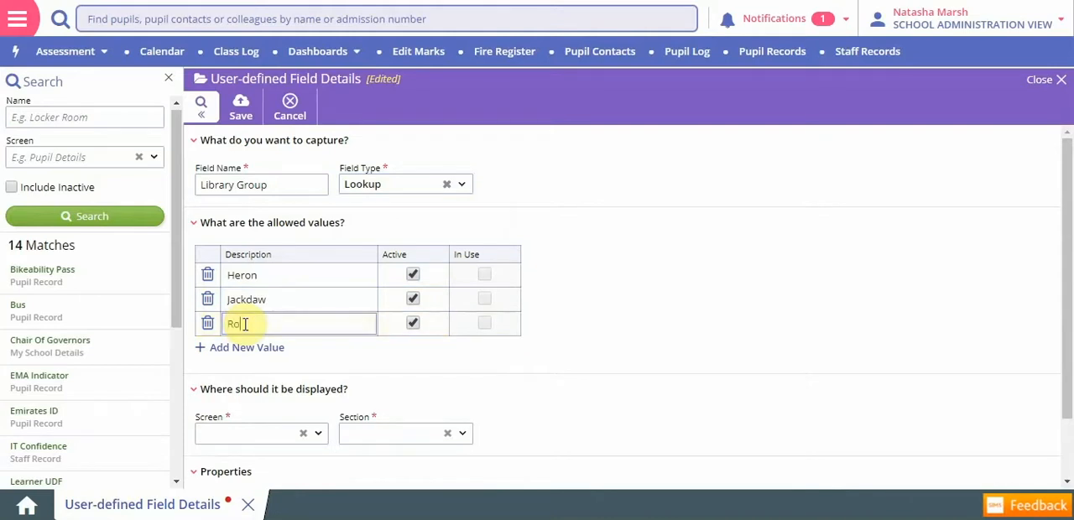
left_click(244, 347)
type("Jay")
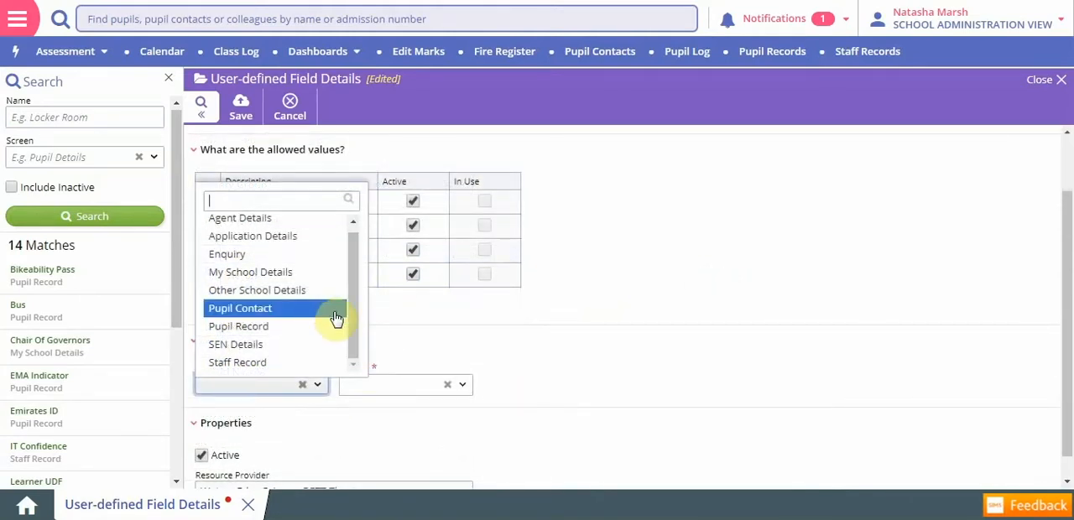
- Set the Library Group field to display on the Pupil Record screen in the Additional section
left_click_drag(355, 324, 352, 350)
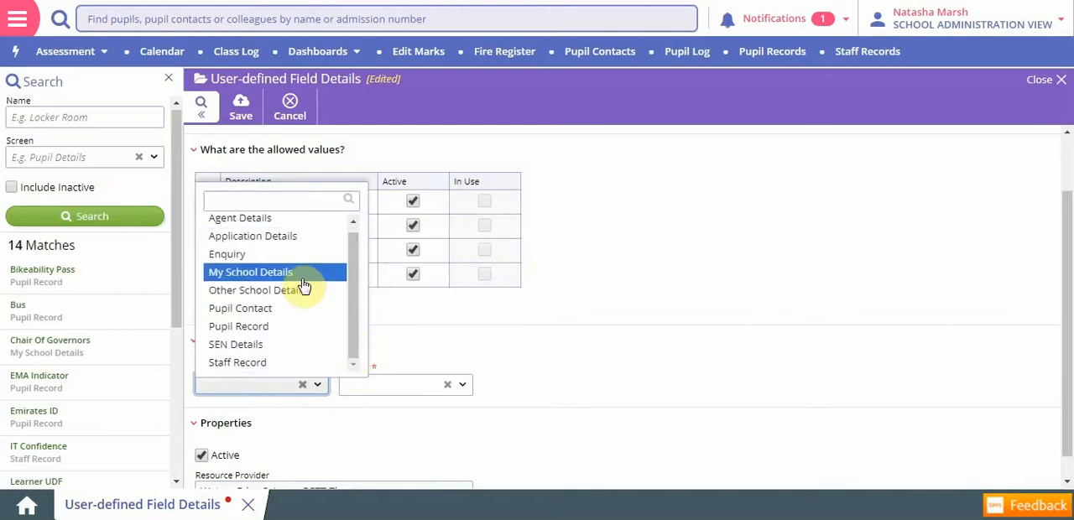
left_click_drag(359, 288, 351, 263)
left_click(302, 334)
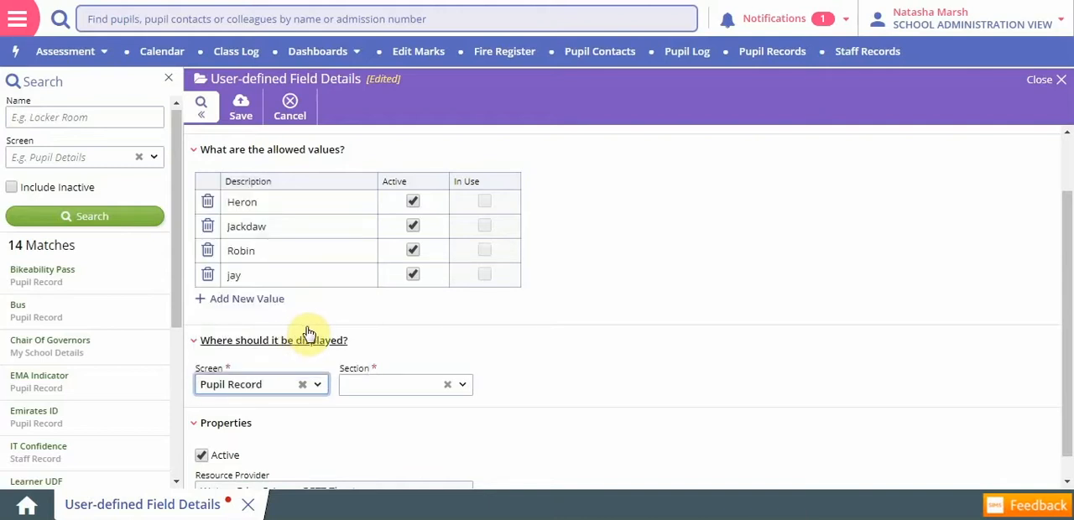
left_click(464, 387)
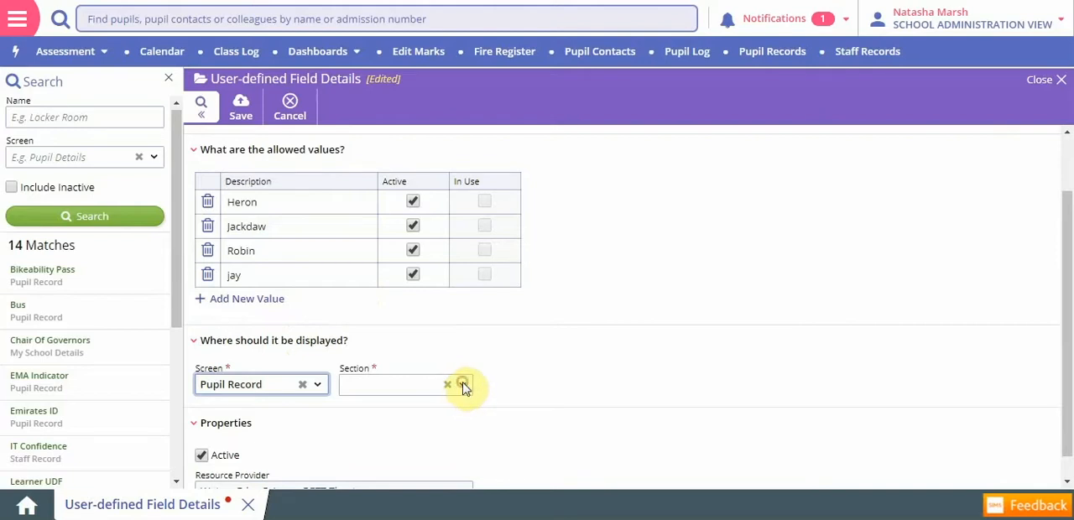
scroll(497, 281, "down", 2)
left_click_drag(497, 280, 493, 329)
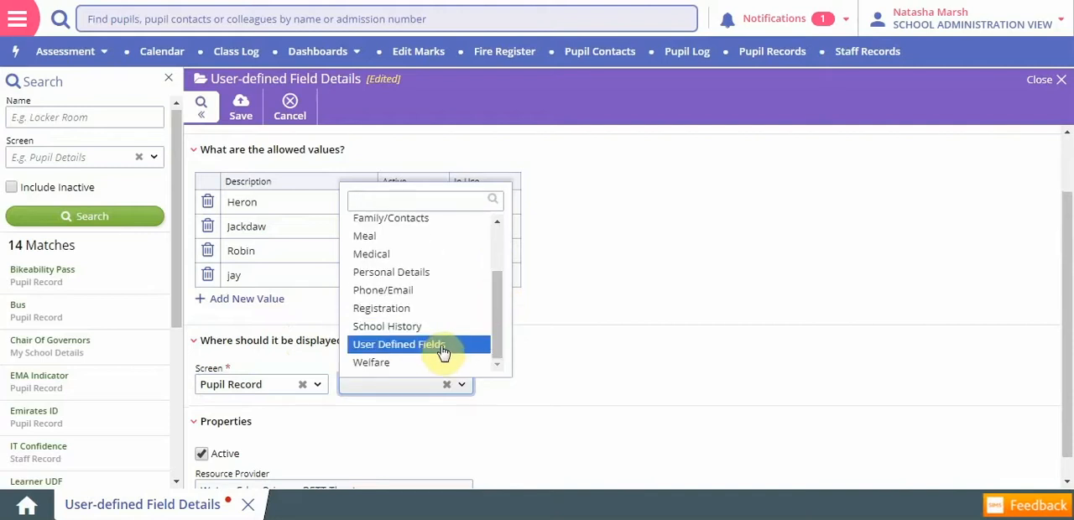
left_click_drag(499, 311, 505, 252)
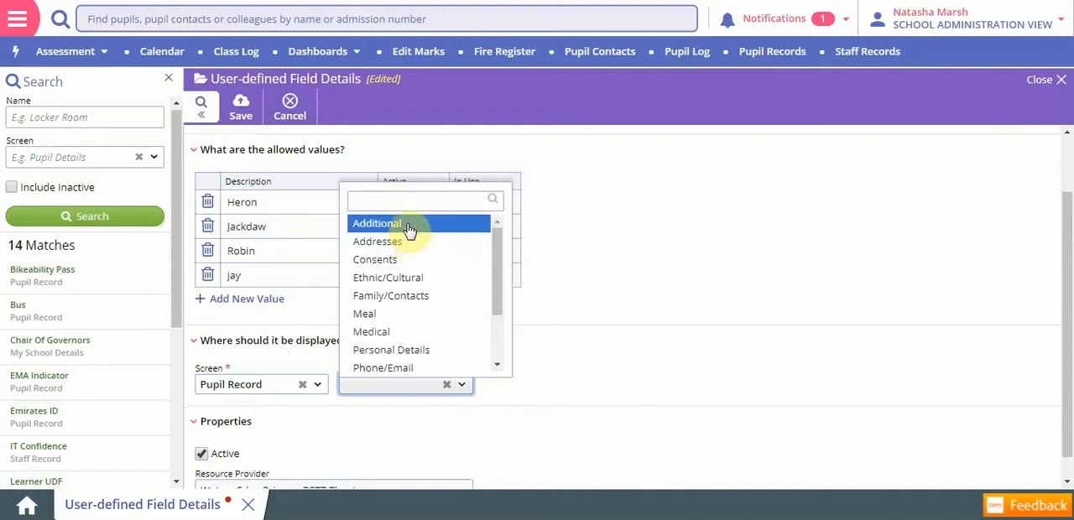
left_click(408, 225)
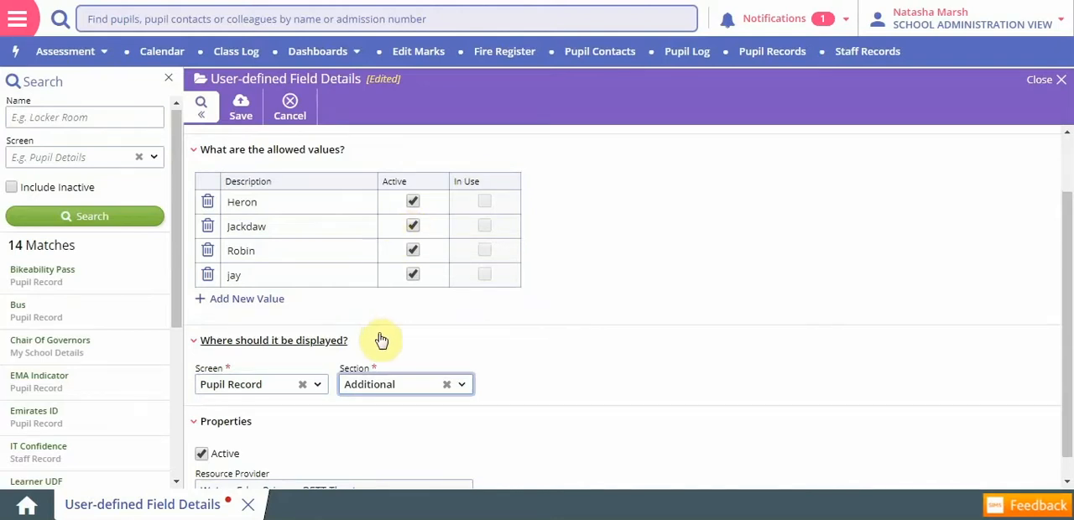
- Reselect Additional as the display section, check the field's settings and save the Library Group field
left_click(462, 387)
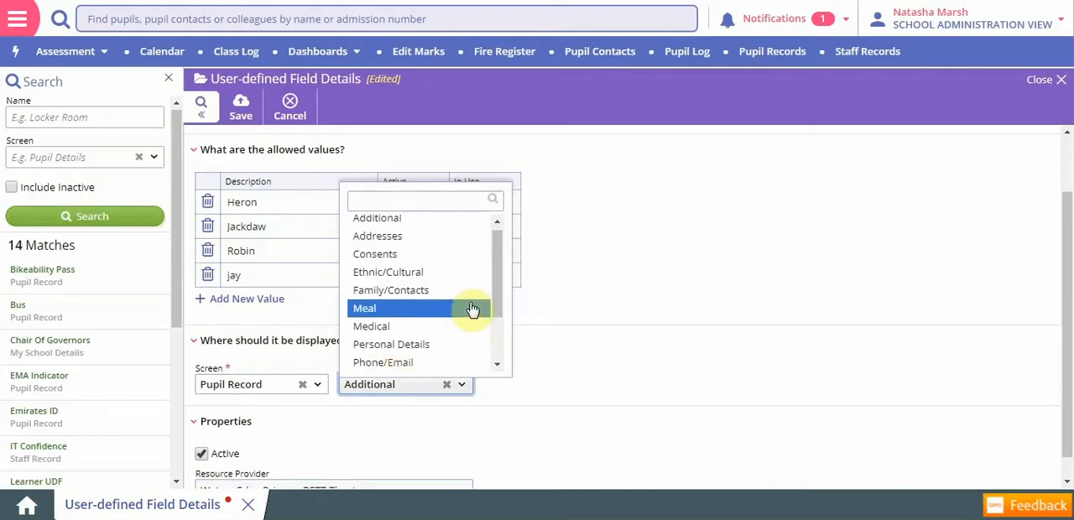
left_click(435, 228)
scroll(554, 324, "up", 1)
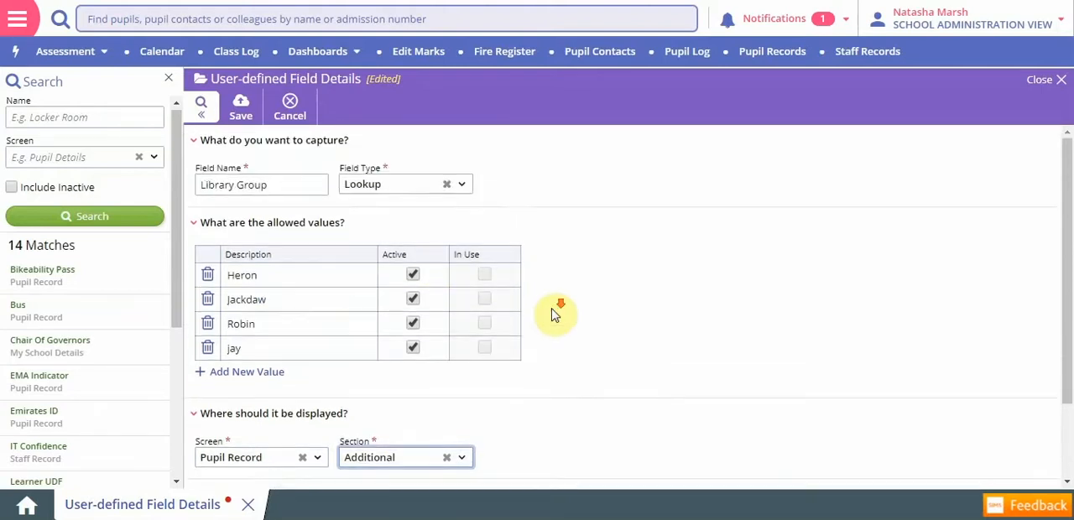
scroll(554, 324, "down", 2)
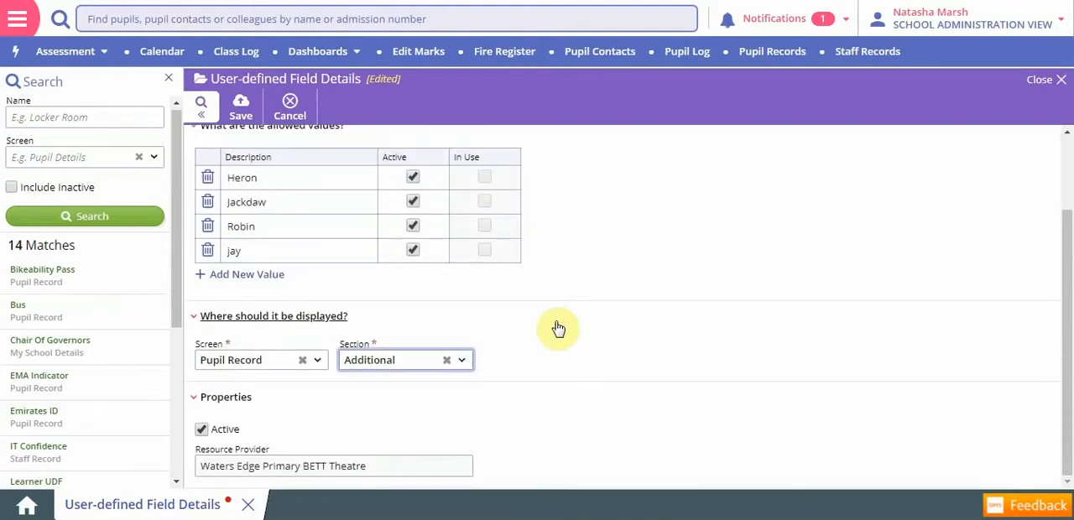
left_click(241, 112)
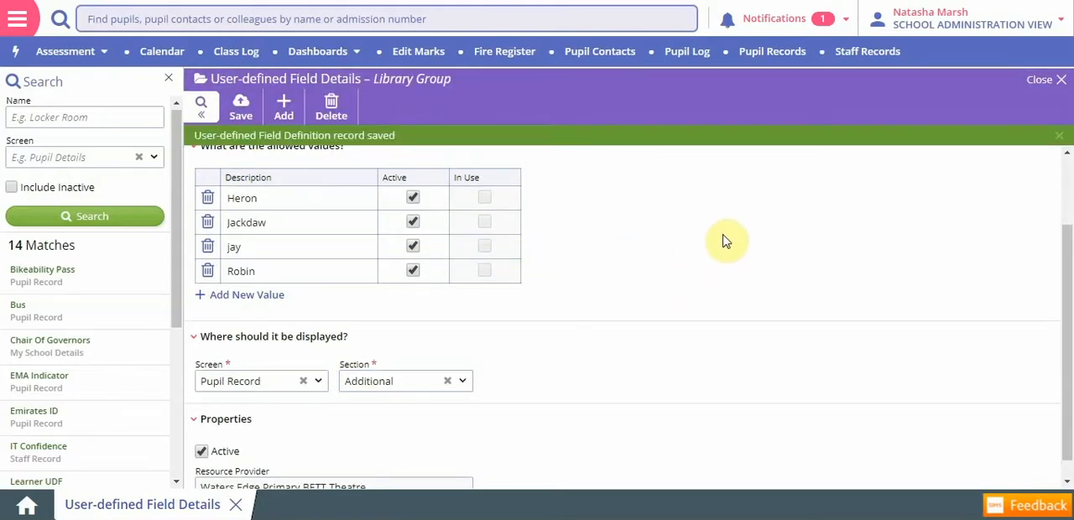
- Search the current pupil records by the pupil's forename and open the matching Year 3 pupil's record
left_click(760, 57)
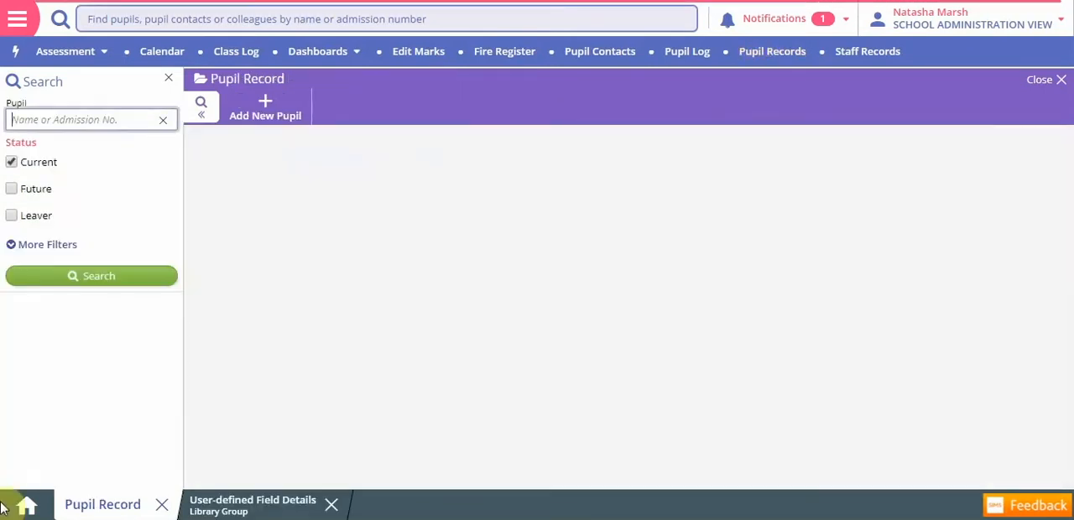
type("stan")
key("Return")
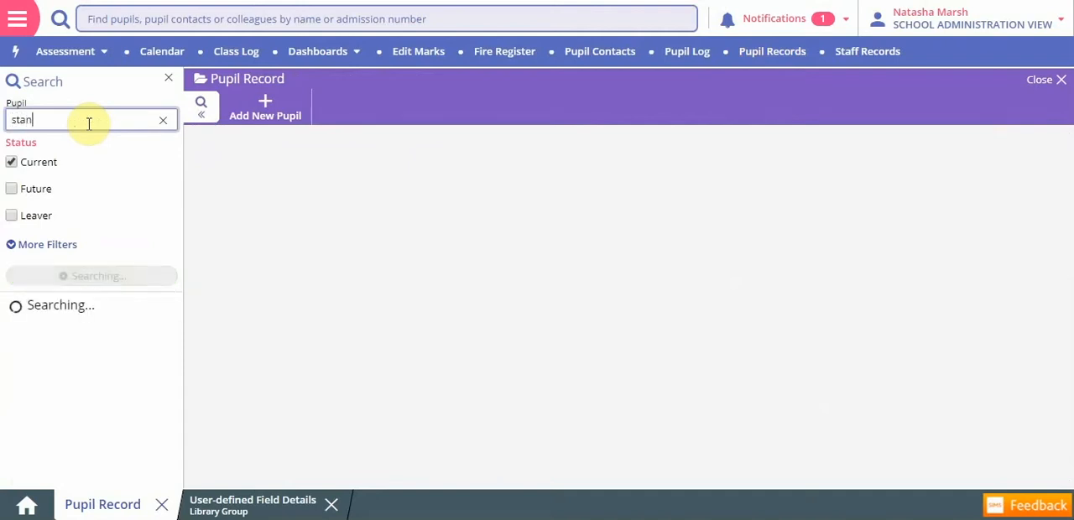
left_click(44, 330)
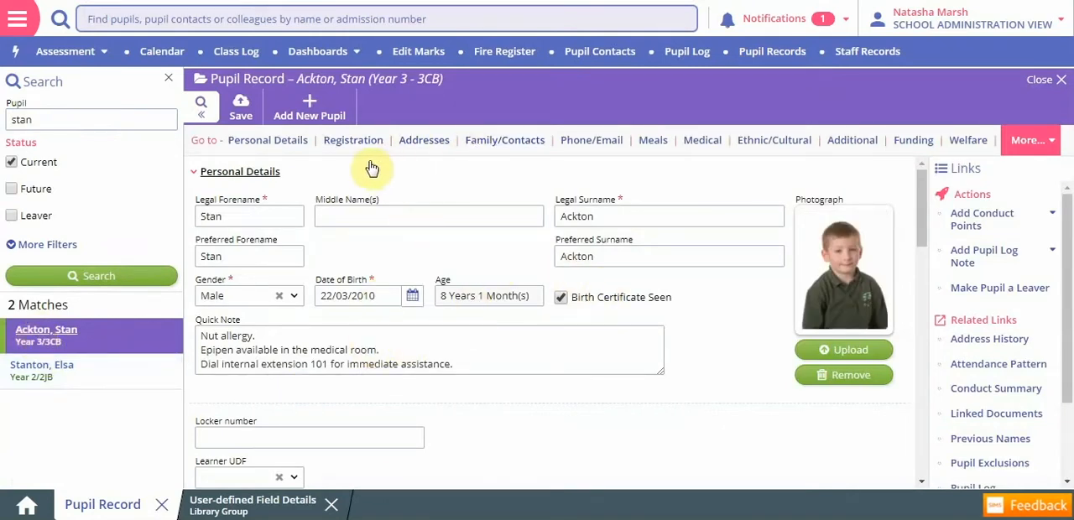
- Go to the pupil's Additional section and view the Library Group options without choosing one
left_click(849, 142)
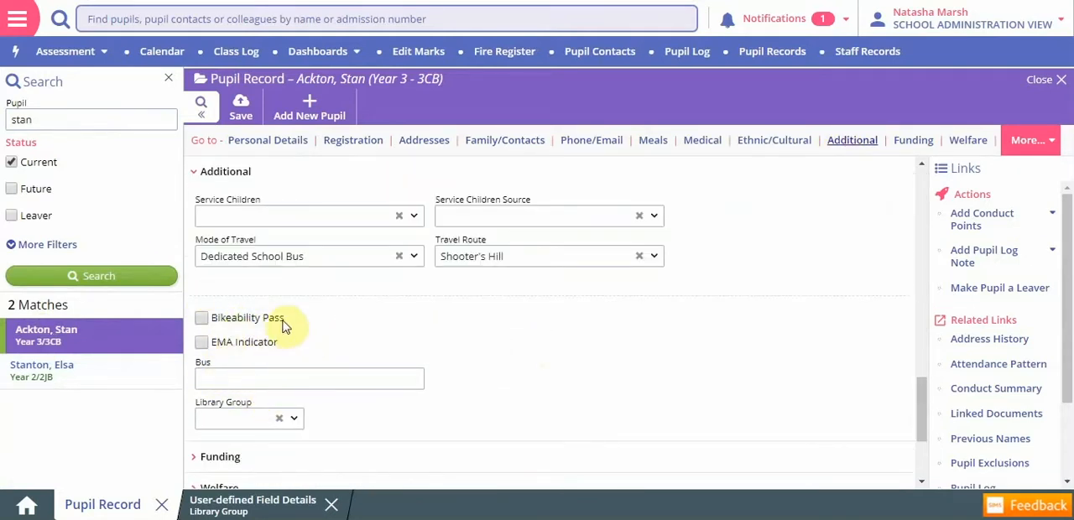
left_click(291, 421)
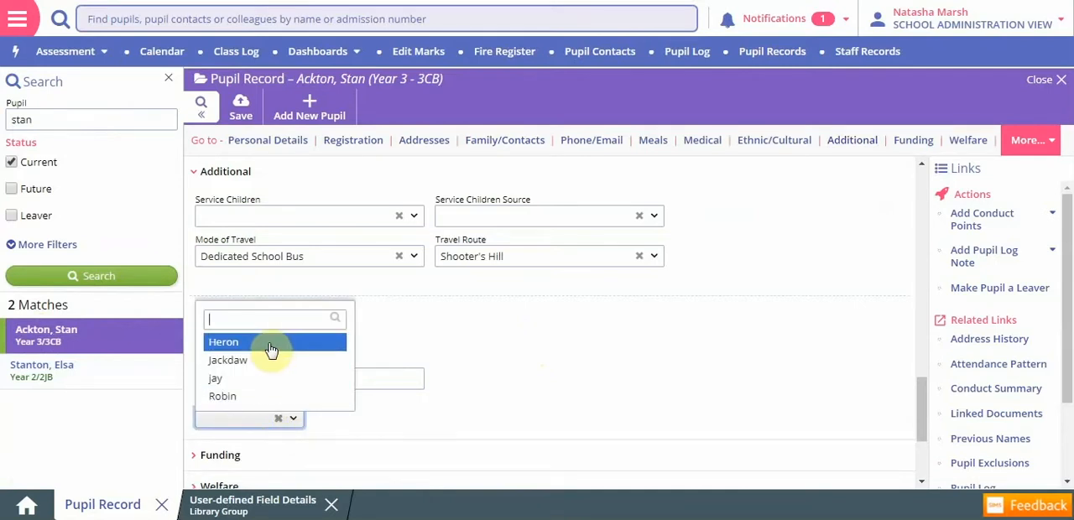
left_click(492, 434)
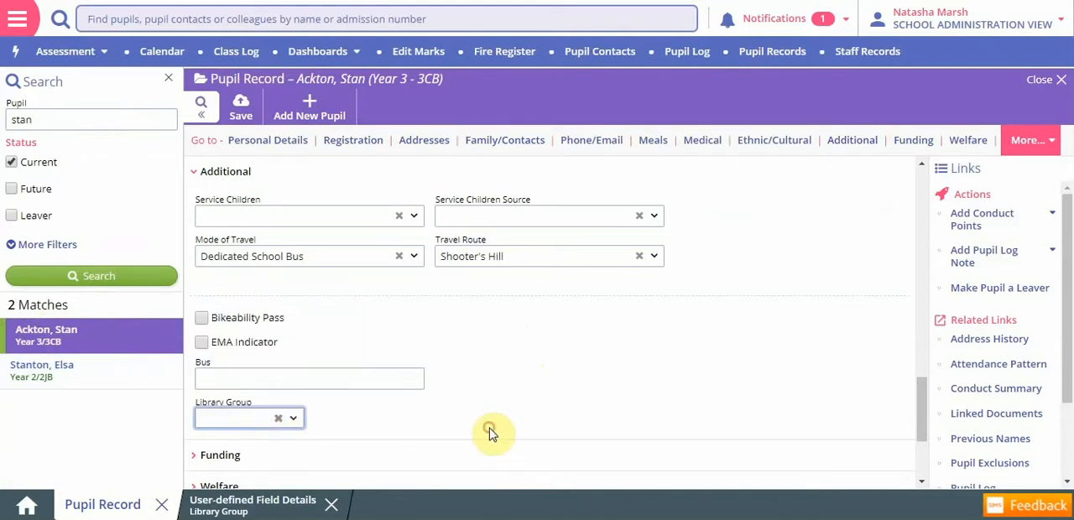